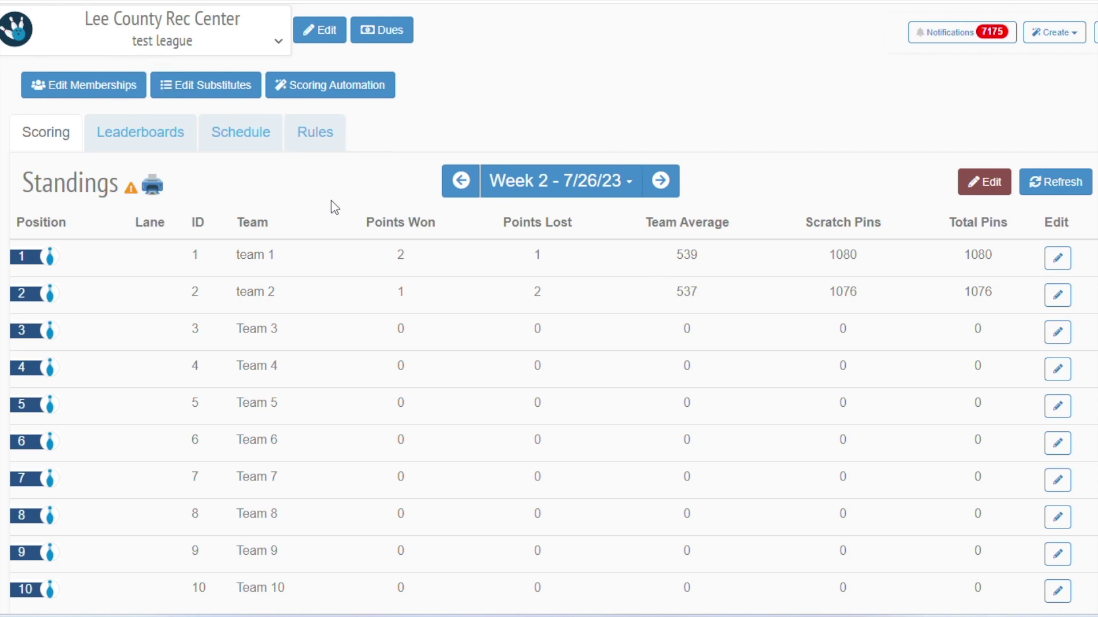
- Open the test league's Edit Rules form at its Scoring tab
{"action": "left_click", "coordinate": [321, 139]}
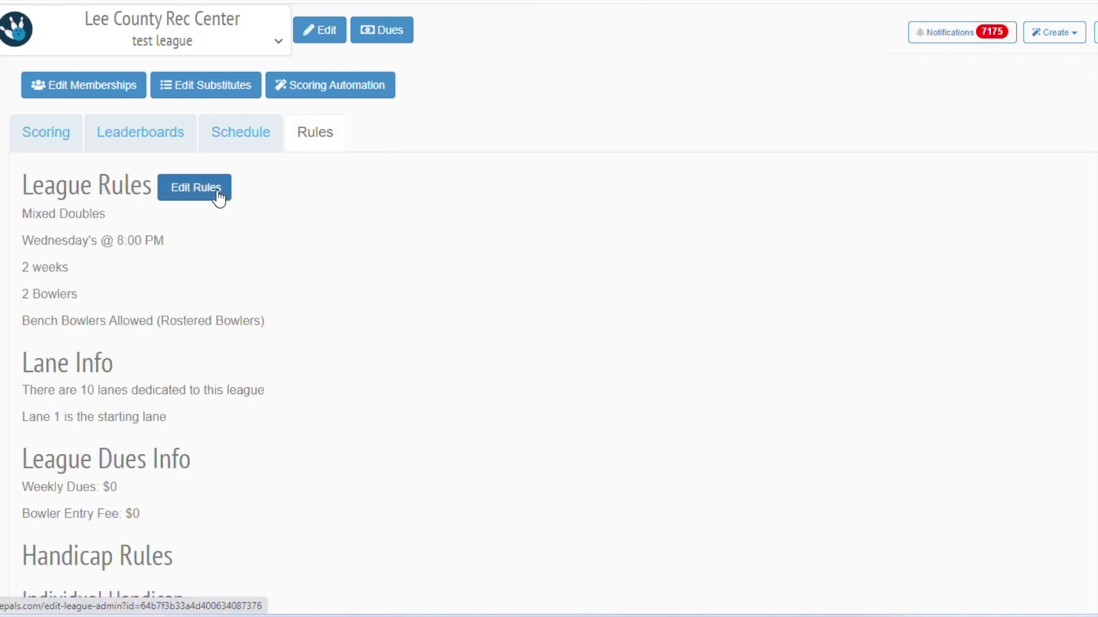
{"action": "left_click", "coordinate": [218, 191]}
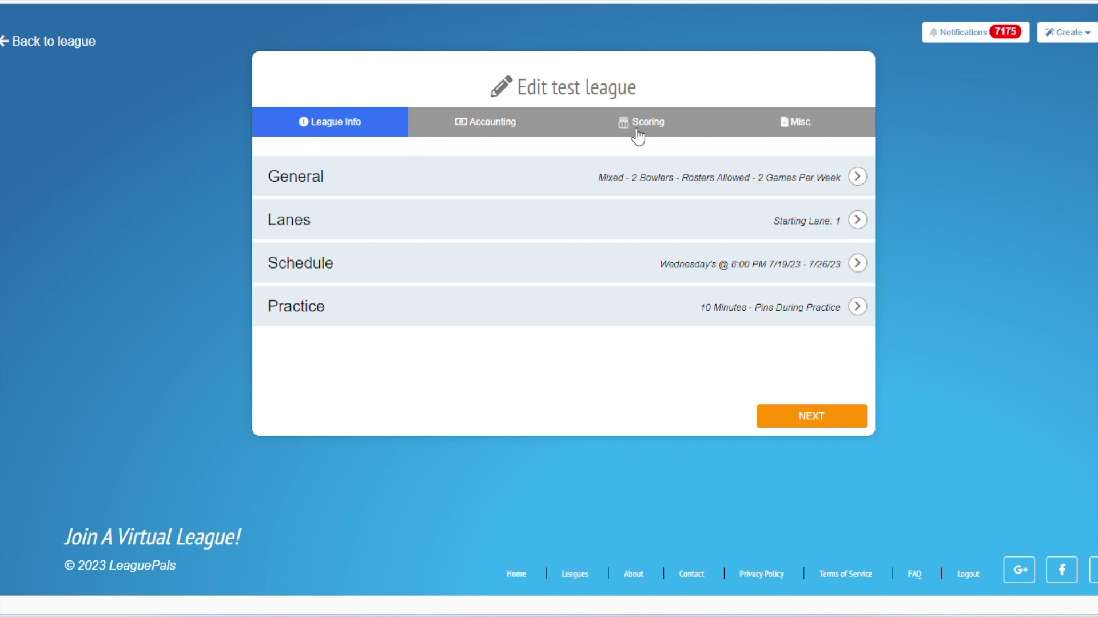
{"action": "left_click", "coordinate": [642, 128]}
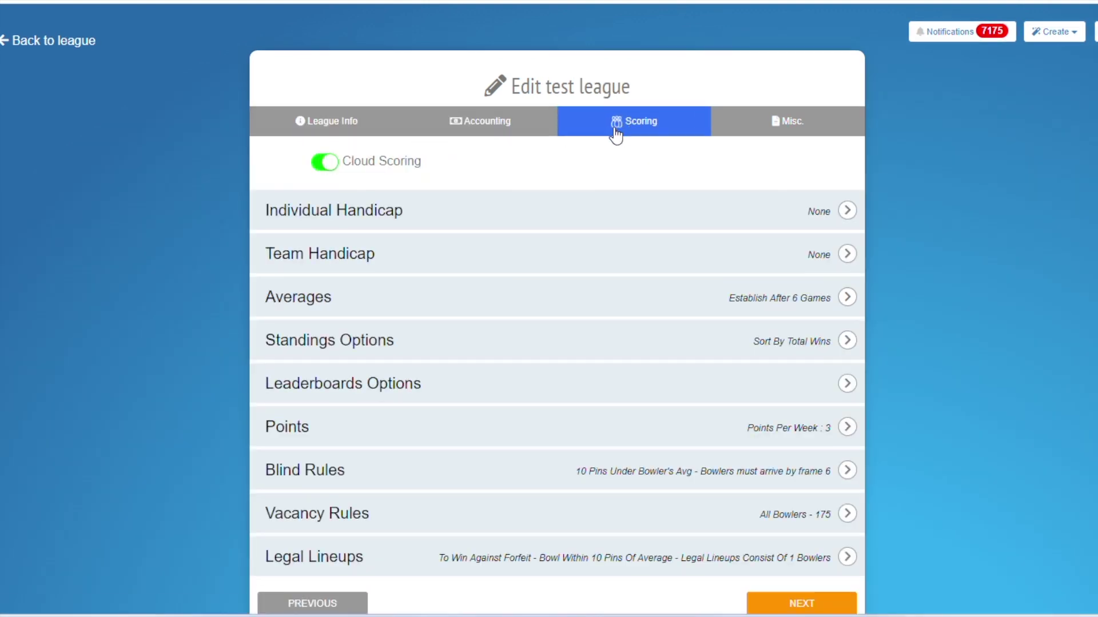
{"action": "scroll", "coordinate": [578, 148], "scroll_direction": "down", "scroll_amount": 1}
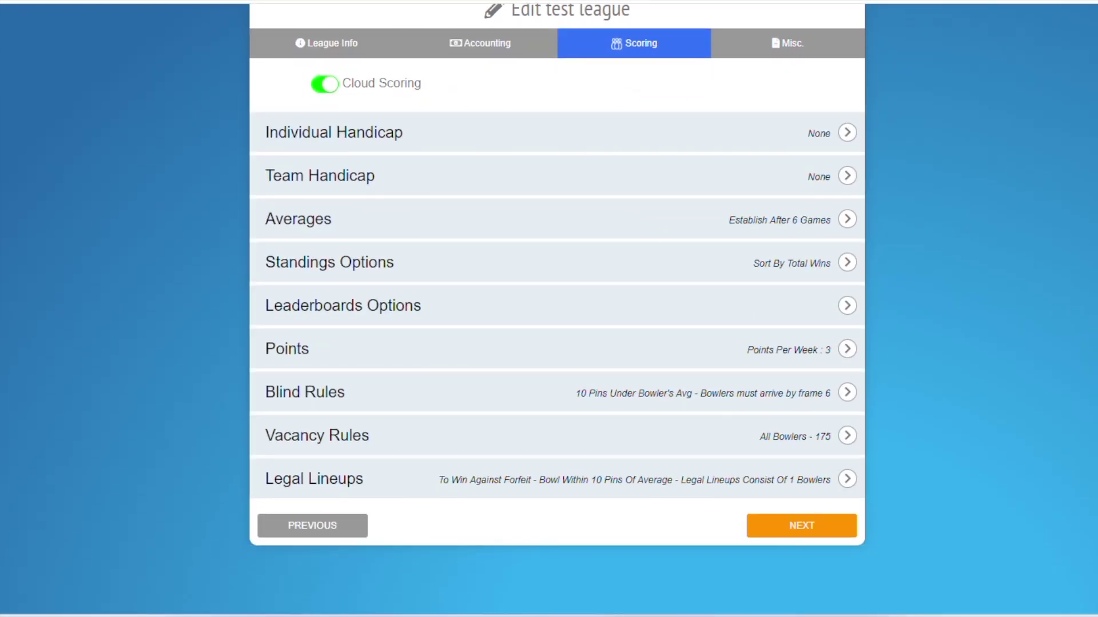
- Enable Standings Divisions under Standings Options and set Number of Divisions to 2
{"action": "left_click", "coordinate": [845, 263]}
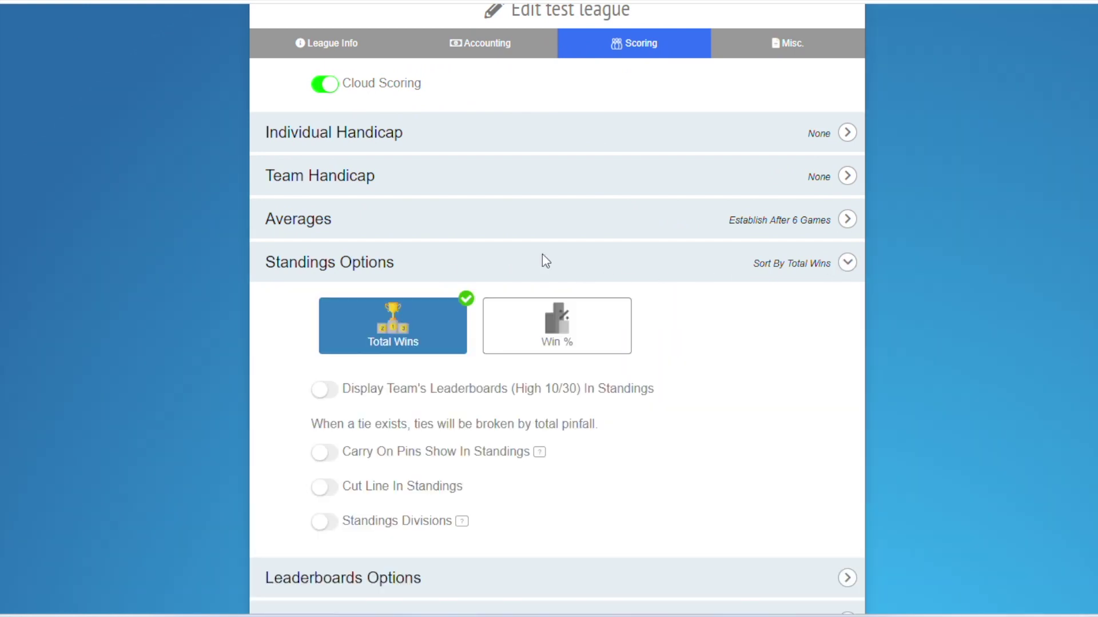
{"action": "scroll", "coordinate": [486, 250], "scroll_direction": "down", "scroll_amount": 2}
{"action": "scroll", "coordinate": [487, 251], "scroll_direction": "down", "scroll_amount": 1}
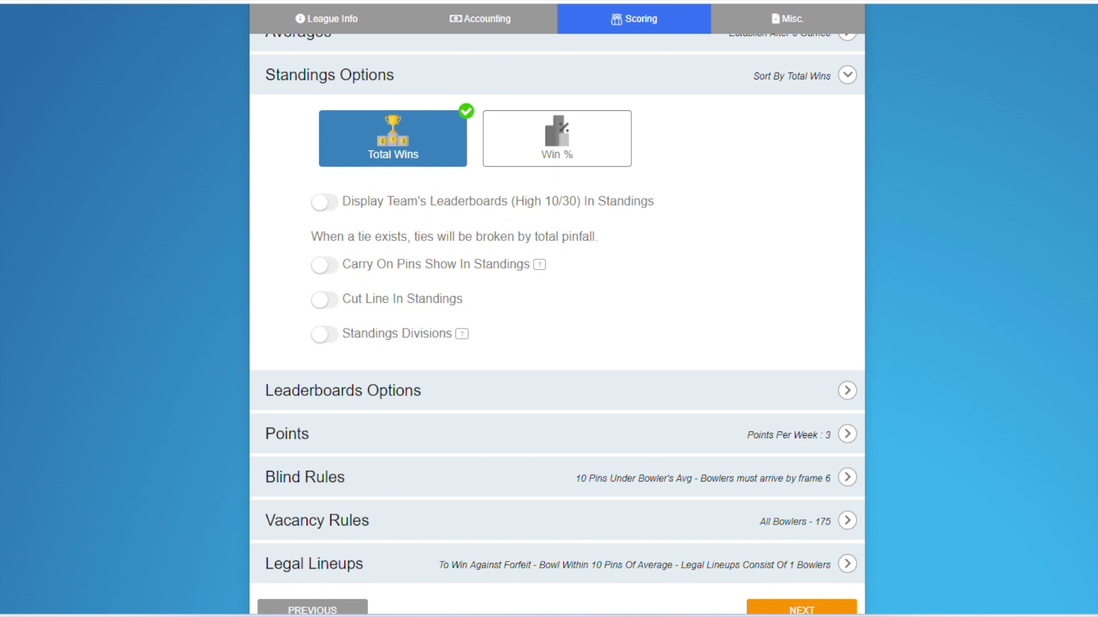
{"action": "left_click", "coordinate": [315, 337]}
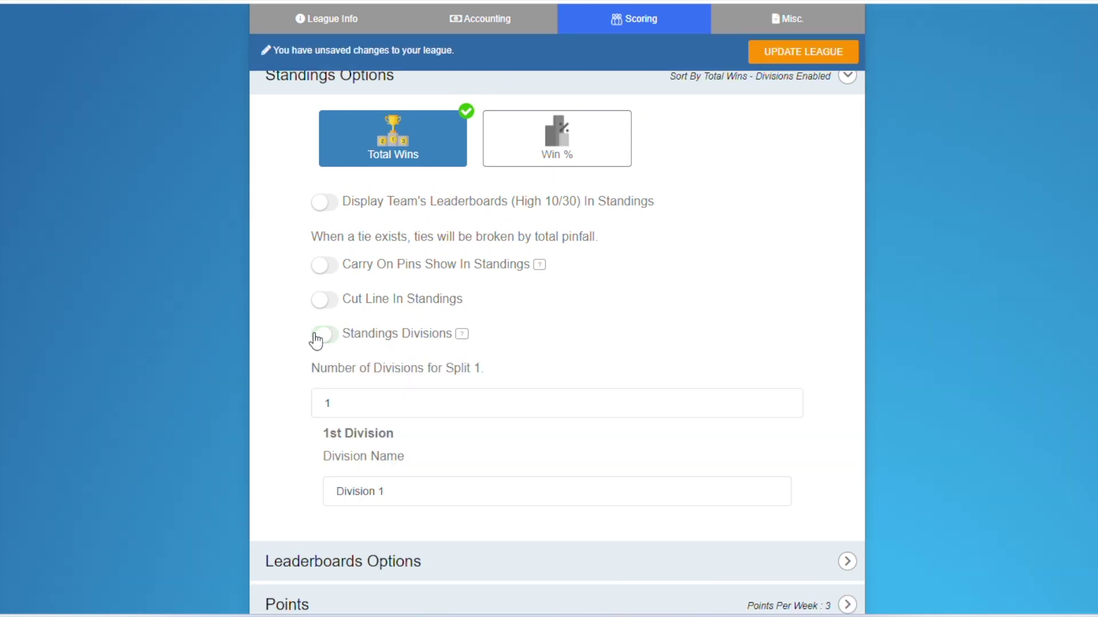
{"action": "scroll", "coordinate": [273, 300], "scroll_direction": "down", "scroll_amount": 1}
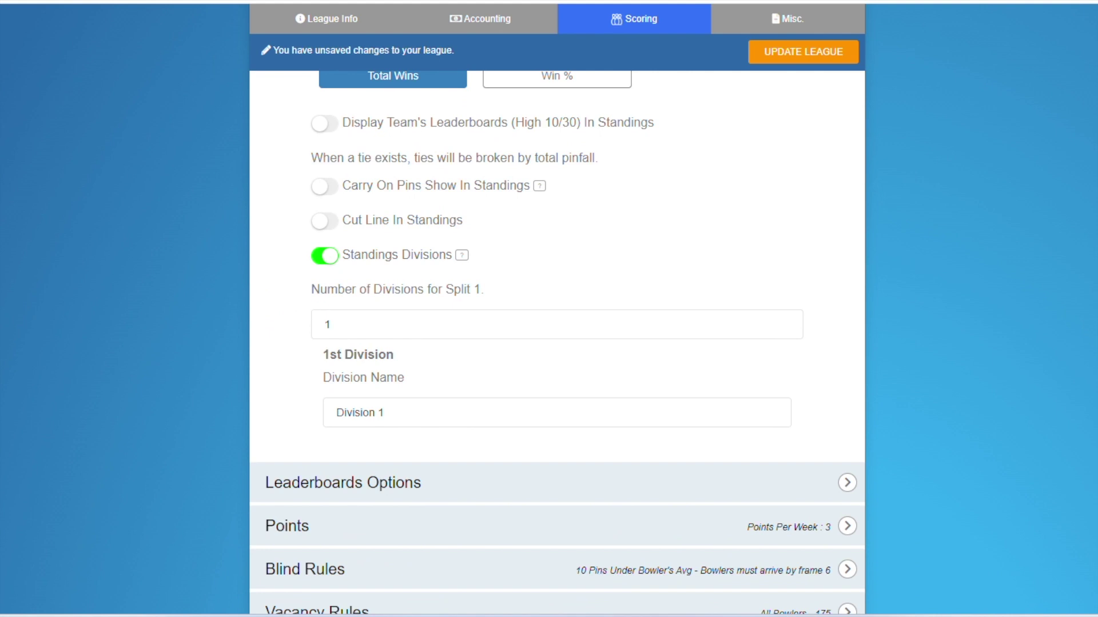
{"action": "left_click", "coordinate": [343, 324]}
{"action": "key", "text": "BackSpace"}
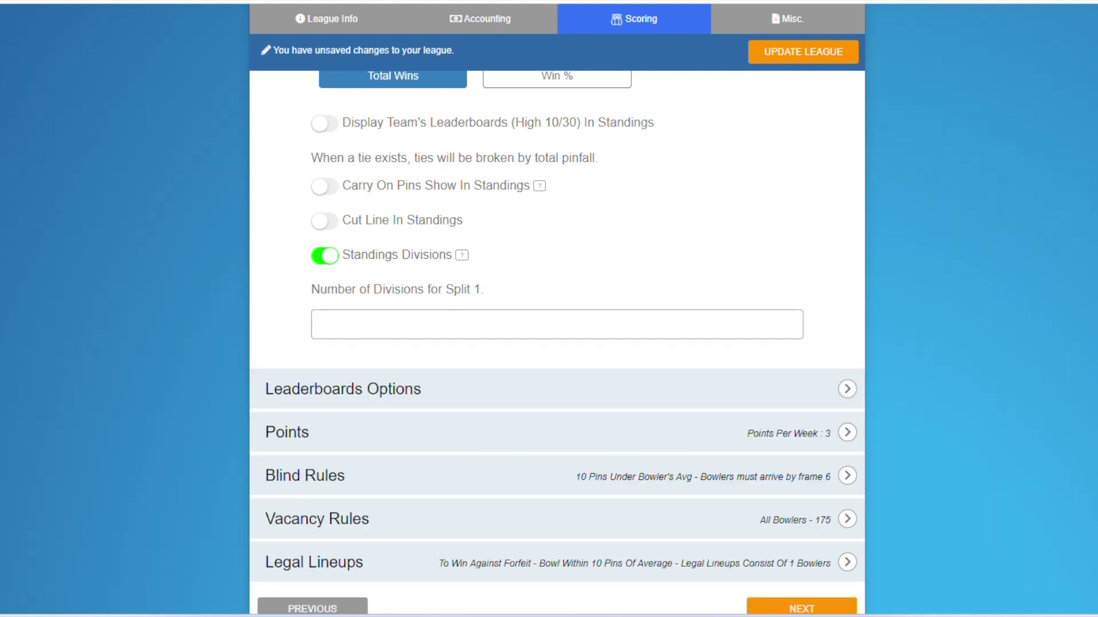
{"action": "type", "text": "2"}
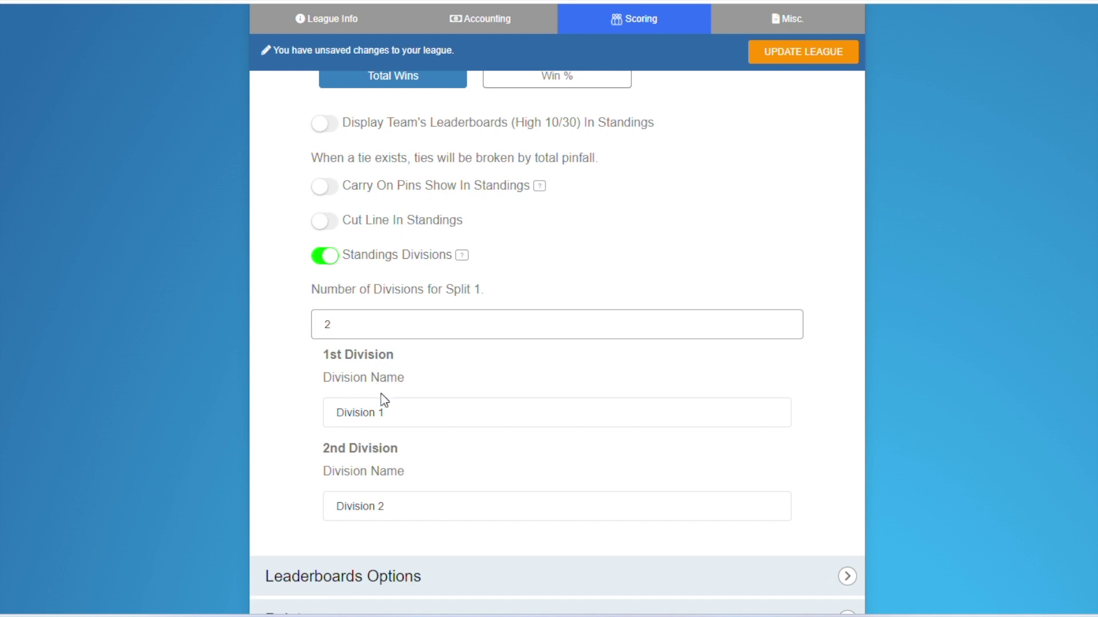
- Review the Division 1 and Division 2 name fields and save the league update
{"action": "key", "text": "Tab"}
{"action": "scroll", "coordinate": [556, 344], "scroll_direction": "down", "scroll_amount": 1}
{"action": "key", "text": "Tab"}
{"action": "key", "text": "shift+Tab"}
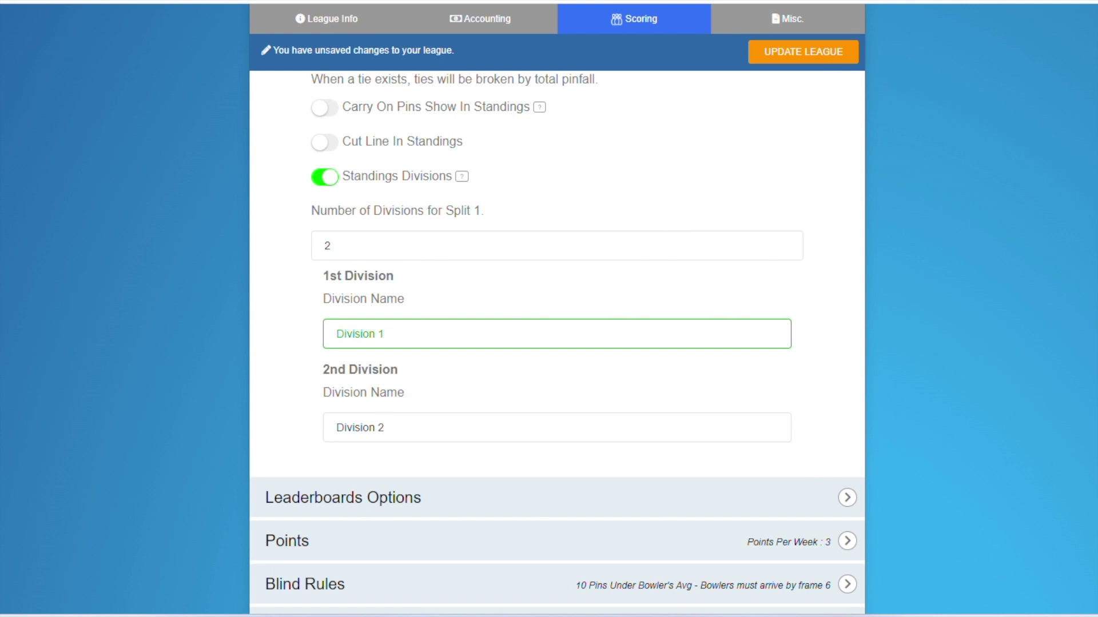
{"action": "key", "text": "Tab"}
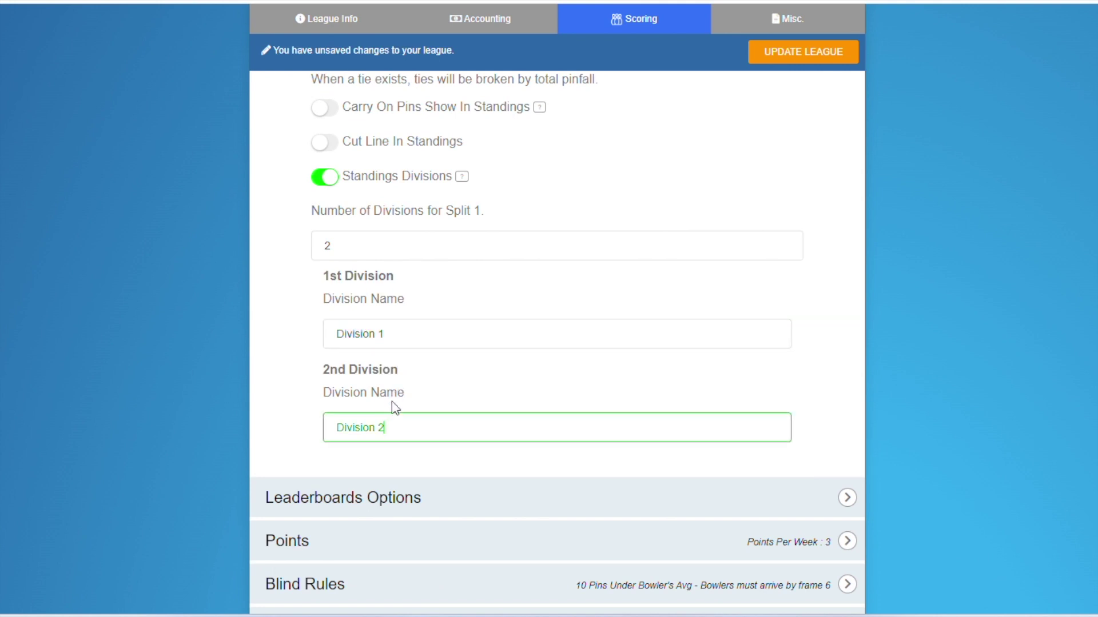
{"action": "scroll", "coordinate": [557, 343], "scroll_direction": "up", "scroll_amount": 1}
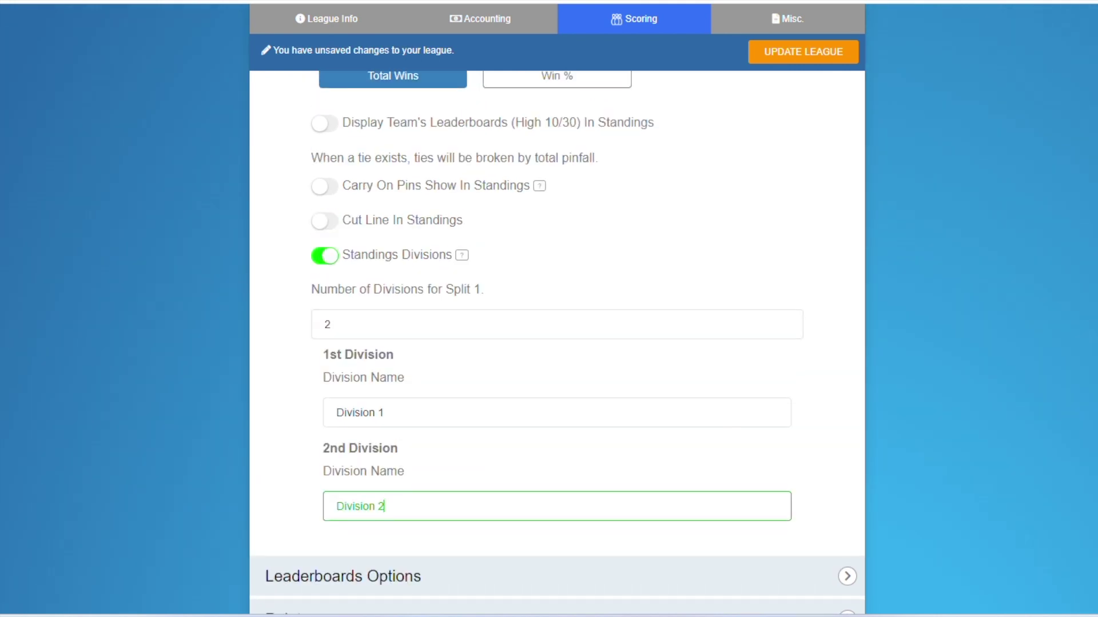
{"action": "key", "text": "shift+Tab"}
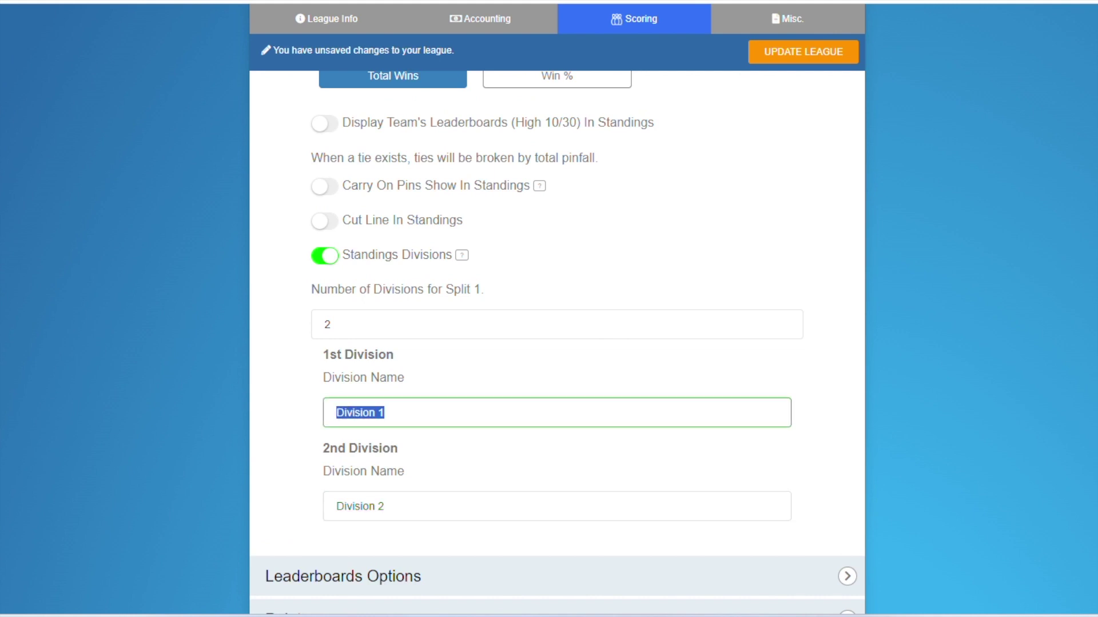
{"action": "key", "text": "Right"}
{"action": "scroll", "coordinate": [412, 458], "scroll_direction": "up", "scroll_amount": 2}
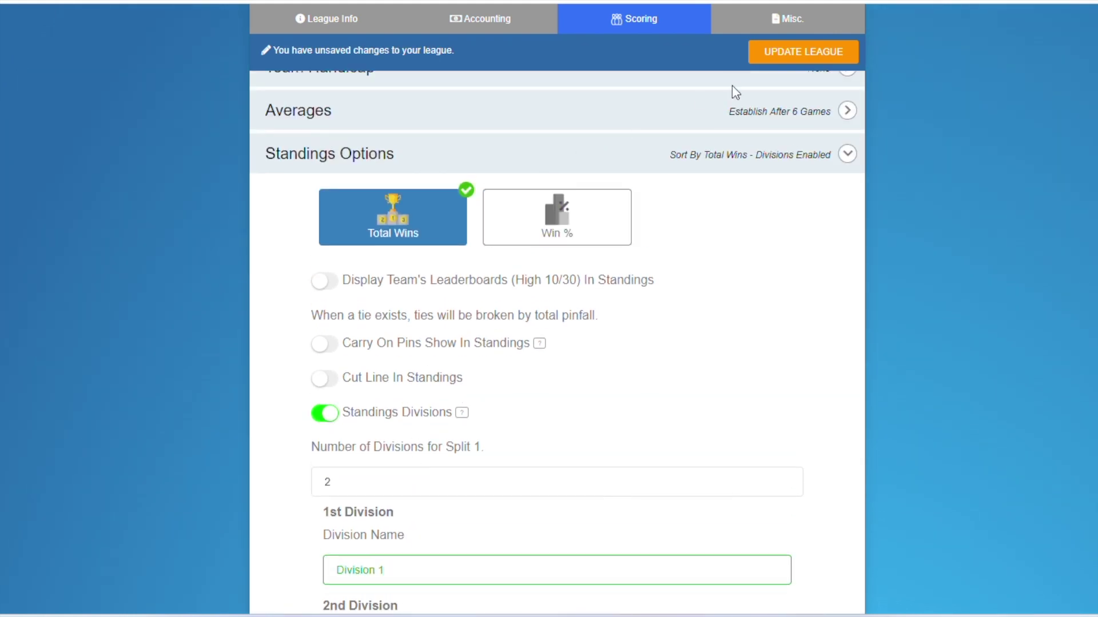
{"action": "left_click", "coordinate": [787, 50]}
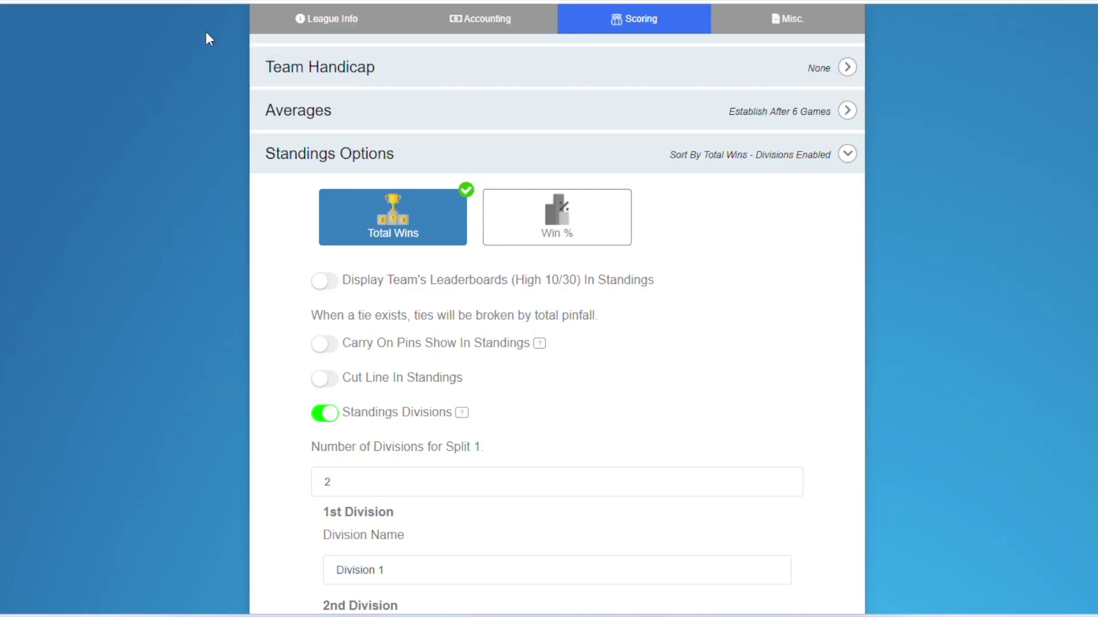
{"action": "scroll", "coordinate": [172, 151], "scroll_direction": "up", "scroll_amount": 3}
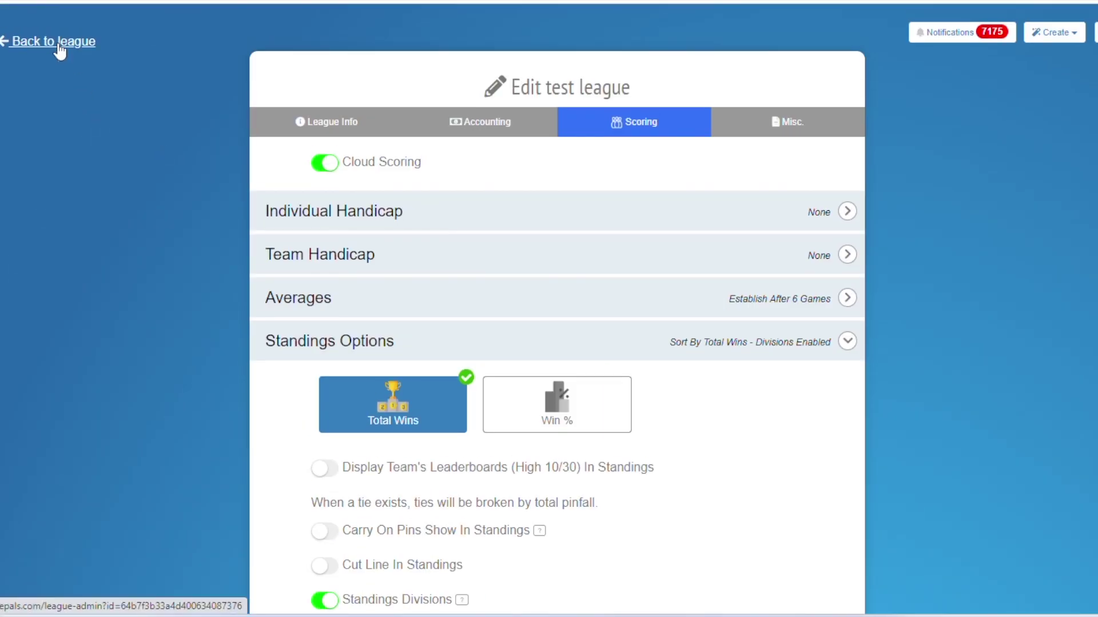
- Return to the league and view the Week 2 standings grouped into Division 1 and Division 2
{"action": "left_click", "coordinate": [60, 46]}
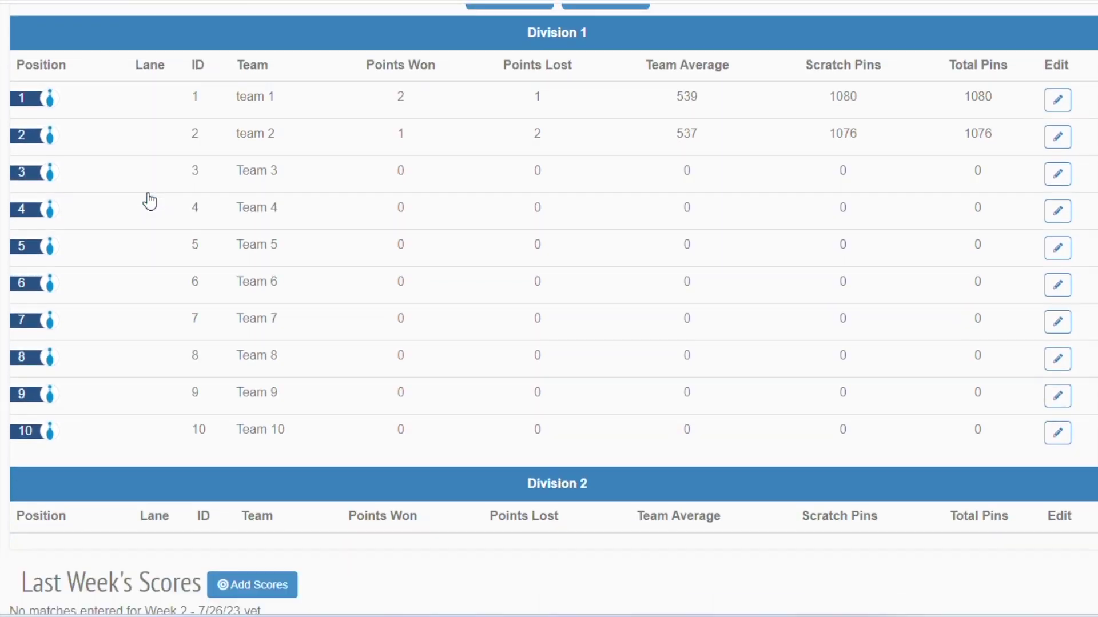
{"action": "left_click", "coordinate": [148, 201]}
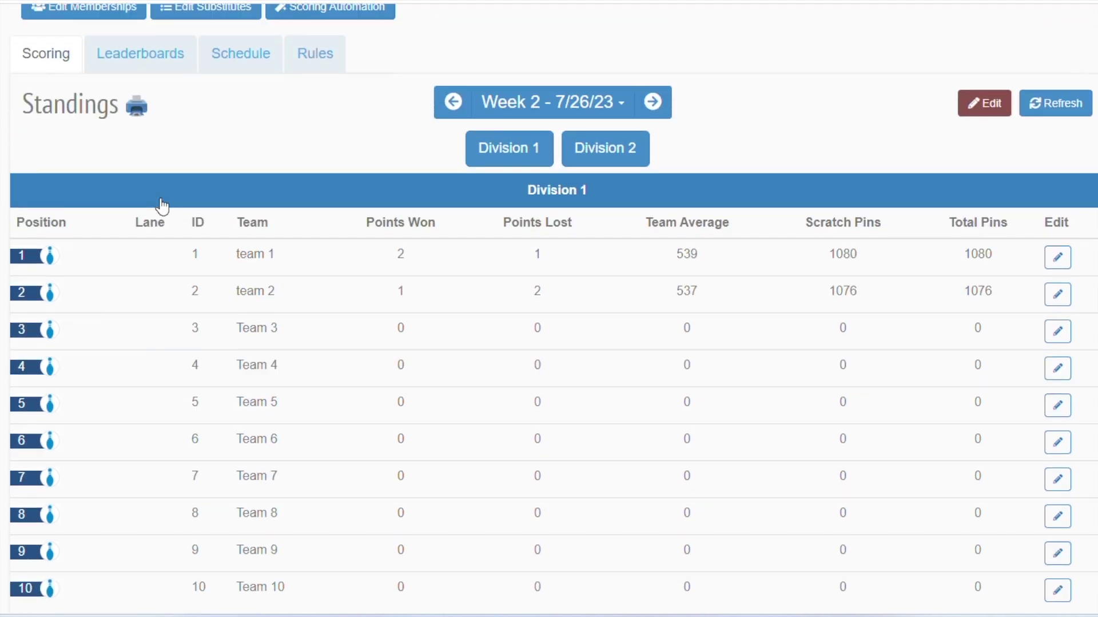
{"action": "scroll", "coordinate": [161, 206], "scroll_direction": "up", "scroll_amount": 1}
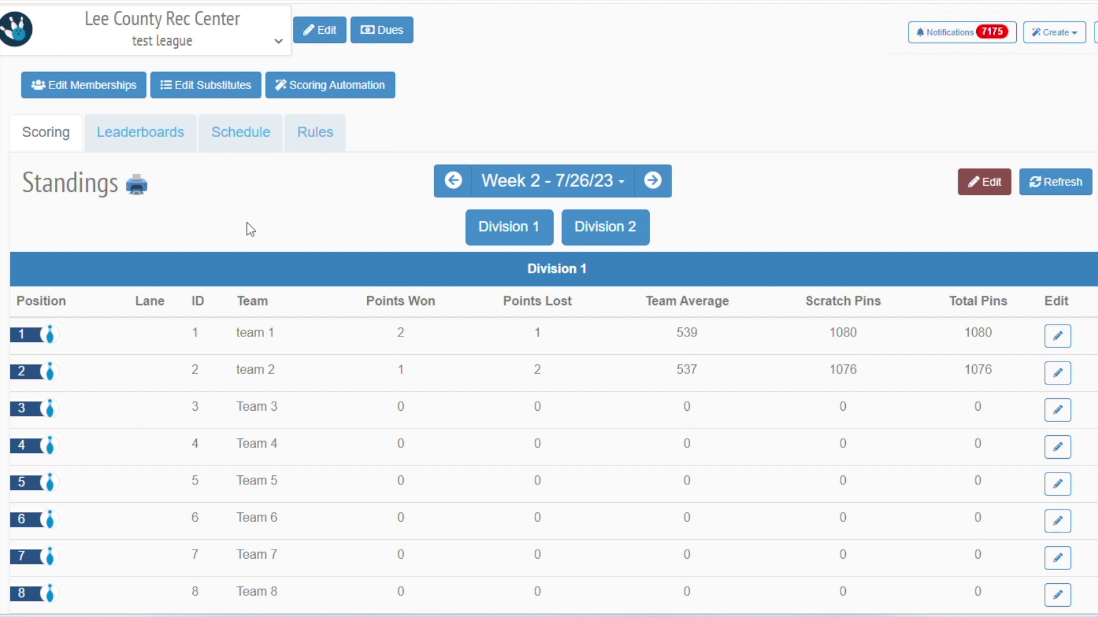
{"action": "scroll", "coordinate": [264, 211], "scroll_direction": "down", "scroll_amount": 1}
{"action": "scroll", "coordinate": [264, 211], "scroll_direction": "down", "scroll_amount": 3}
{"action": "scroll", "coordinate": [265, 211], "scroll_direction": "up", "scroll_amount": 2}
{"action": "scroll", "coordinate": [265, 211], "scroll_direction": "up", "scroll_amount": 1}
{"action": "scroll", "coordinate": [261, 209], "scroll_direction": "up", "scroll_amount": 1}
{"action": "left_click", "coordinate": [654, 182]}
- Unlock the Week 2 standings for manual editing and select Team 6's row
{"action": "left_click", "coordinate": [983, 179]}
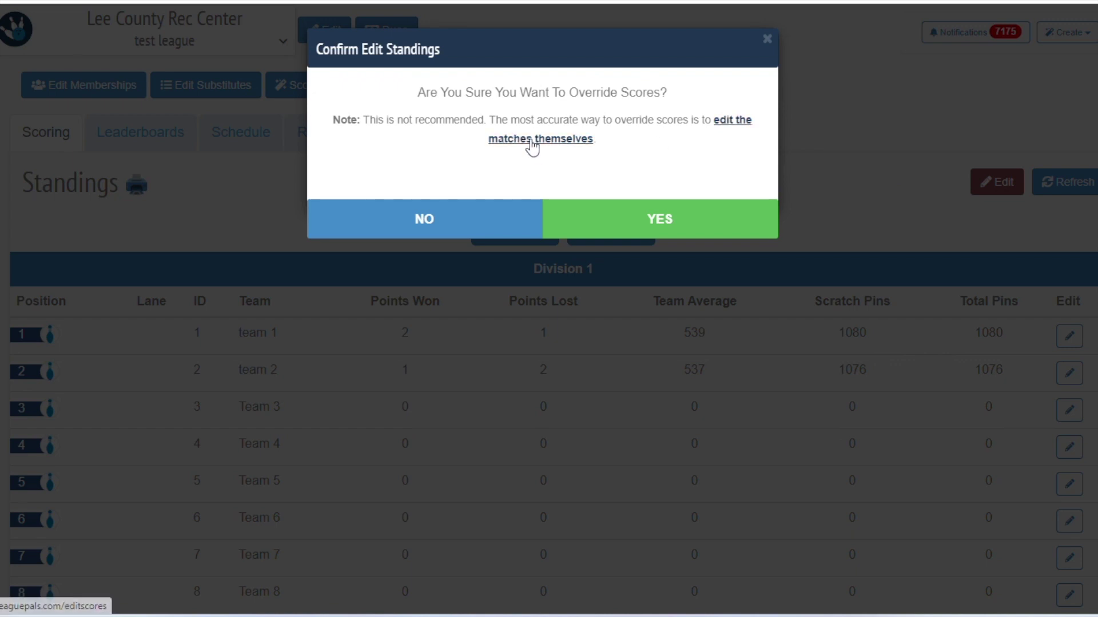
{"action": "left_click", "coordinate": [627, 223]}
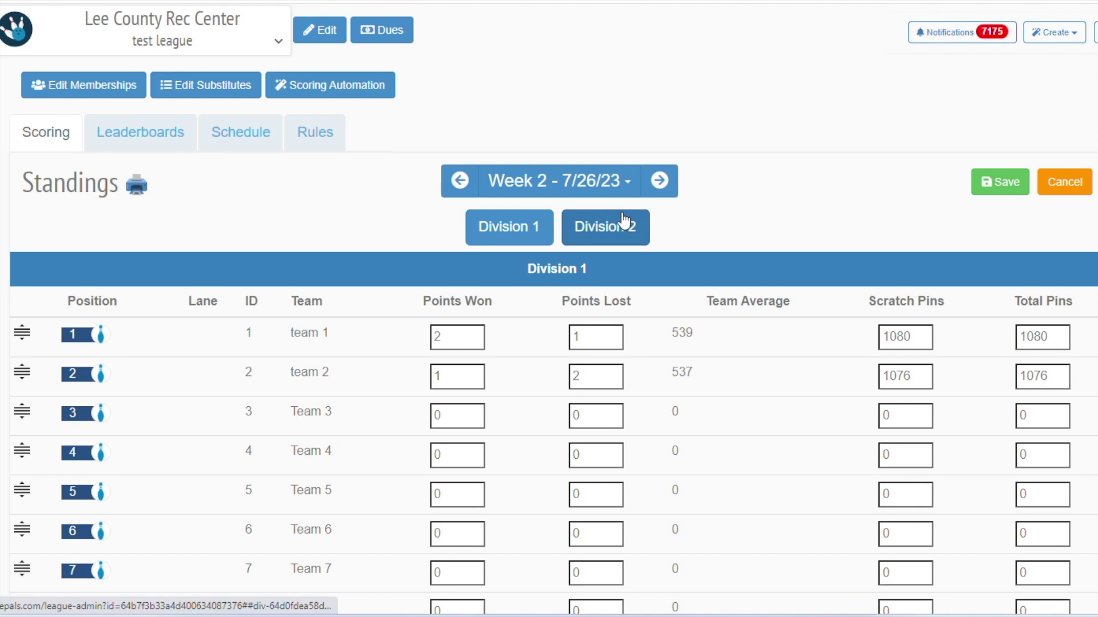
{"action": "scroll", "coordinate": [386, 125], "scroll_direction": "down", "scroll_amount": 2}
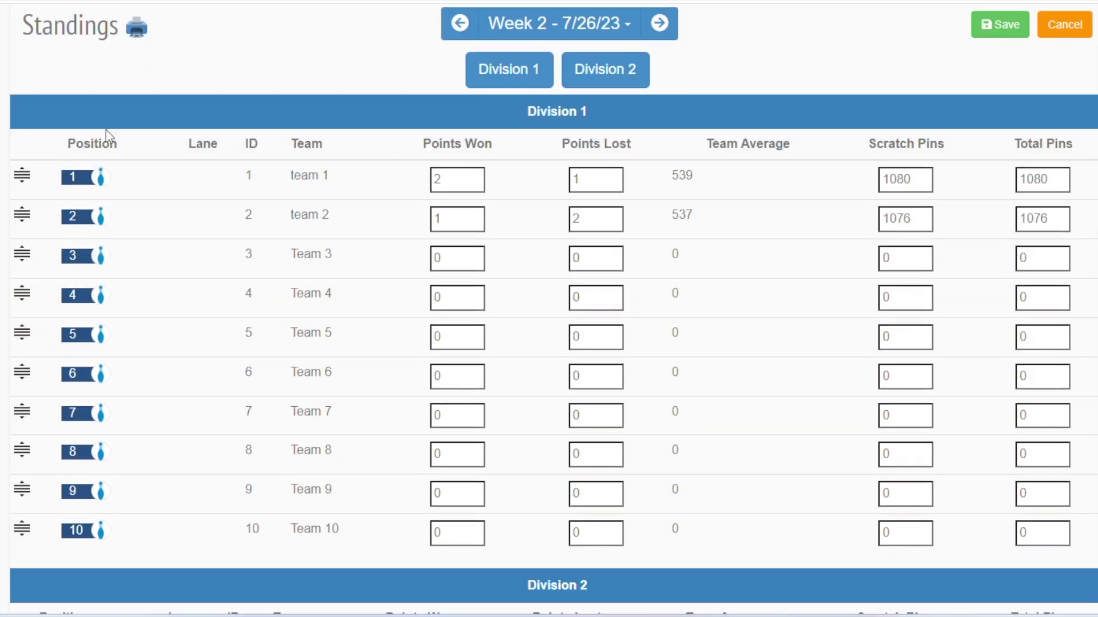
{"action": "left_click", "coordinate": [44, 196]}
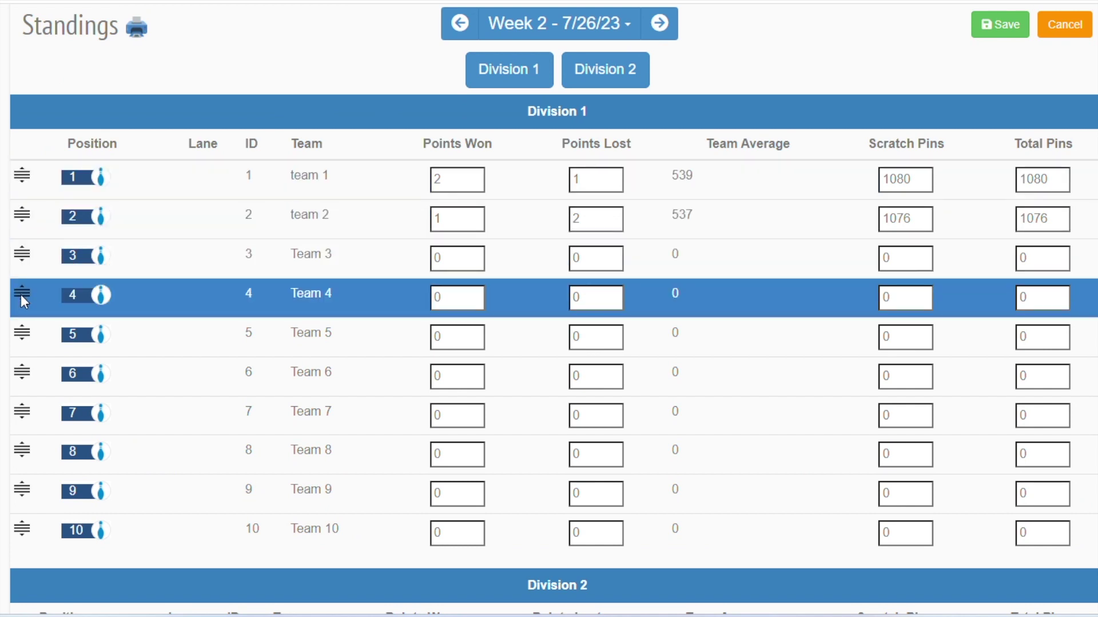
{"action": "scroll", "coordinate": [24, 299], "scroll_direction": "down", "scroll_amount": 2}
{"action": "scroll", "coordinate": [21, 292], "scroll_direction": "up", "scroll_amount": 4}
{"action": "scroll", "coordinate": [20, 290], "scroll_direction": "down", "scroll_amount": 4}
{"action": "scroll", "coordinate": [26, 292], "scroll_direction": "down", "scroll_amount": 2}
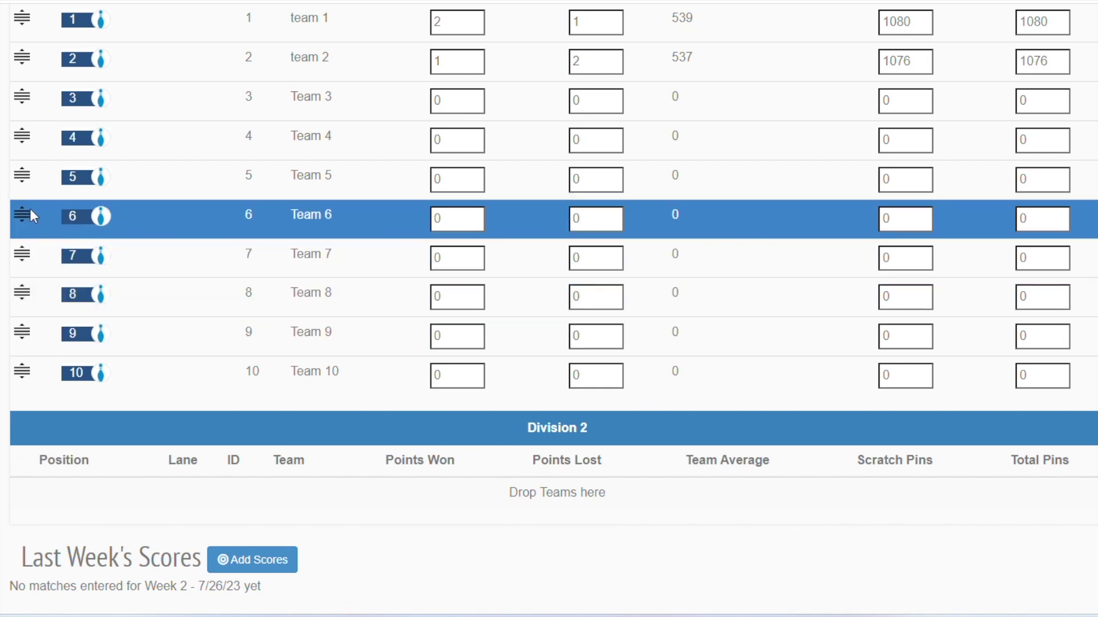
- Drag Teams 6, 7, 8, 9 and 10 from Division 1 into the Division 2 table
{"action": "left_click_drag", "start_coordinate": [30, 209], "coordinate": [30, 351]}
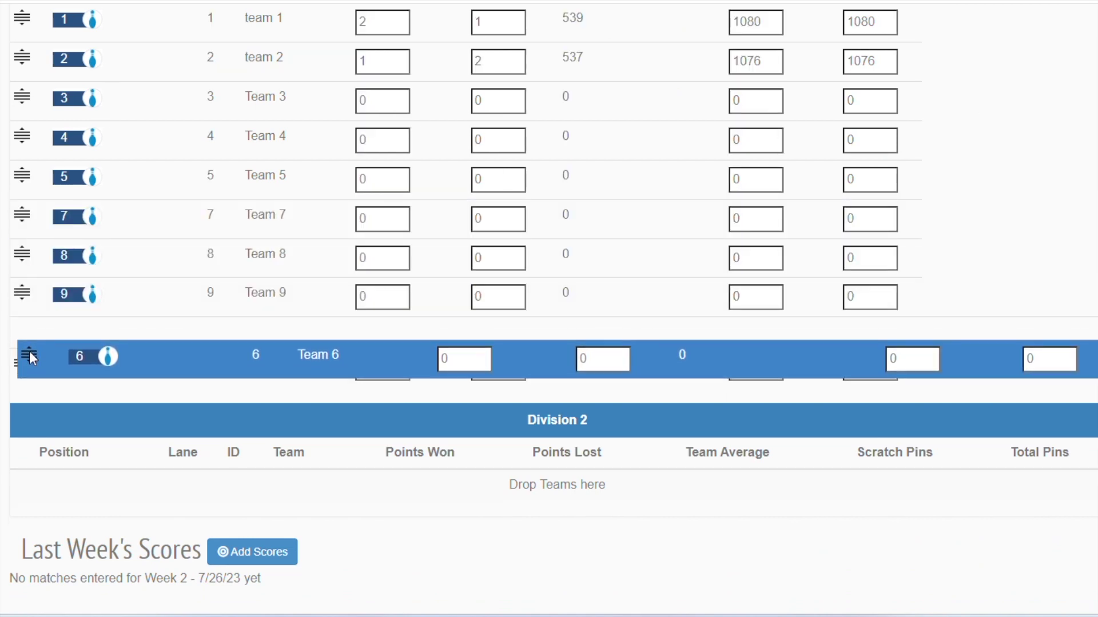
{"action": "left_click_drag", "start_coordinate": [29, 351], "coordinate": [39, 481]}
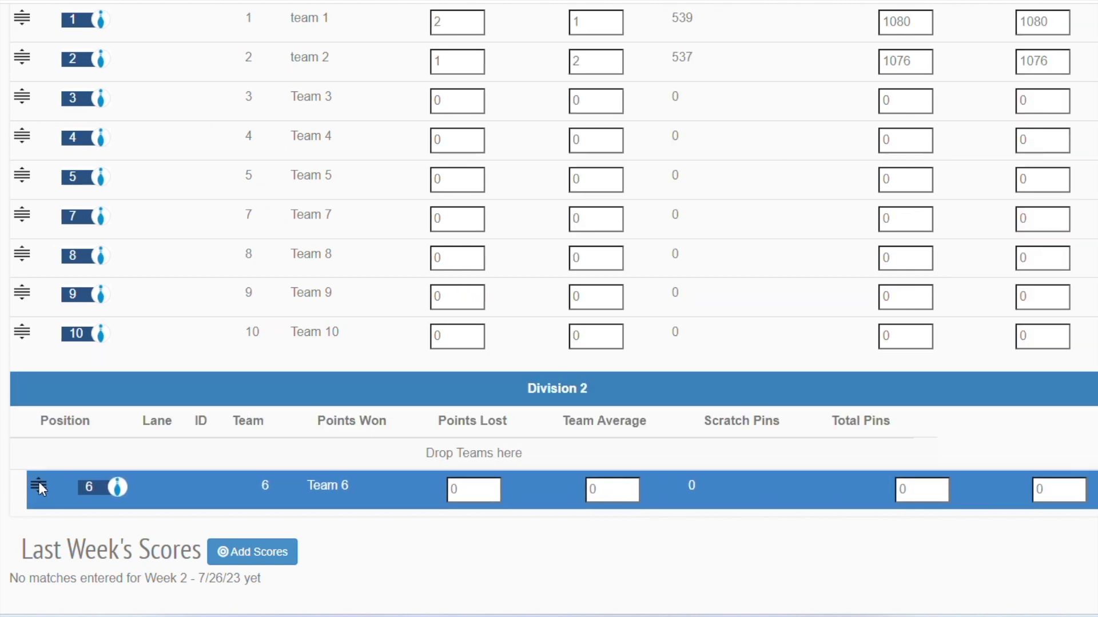
{"action": "left_click_drag", "start_coordinate": [38, 482], "coordinate": [34, 482]}
{"action": "scroll", "coordinate": [33, 408], "scroll_direction": "up", "scroll_amount": 1}
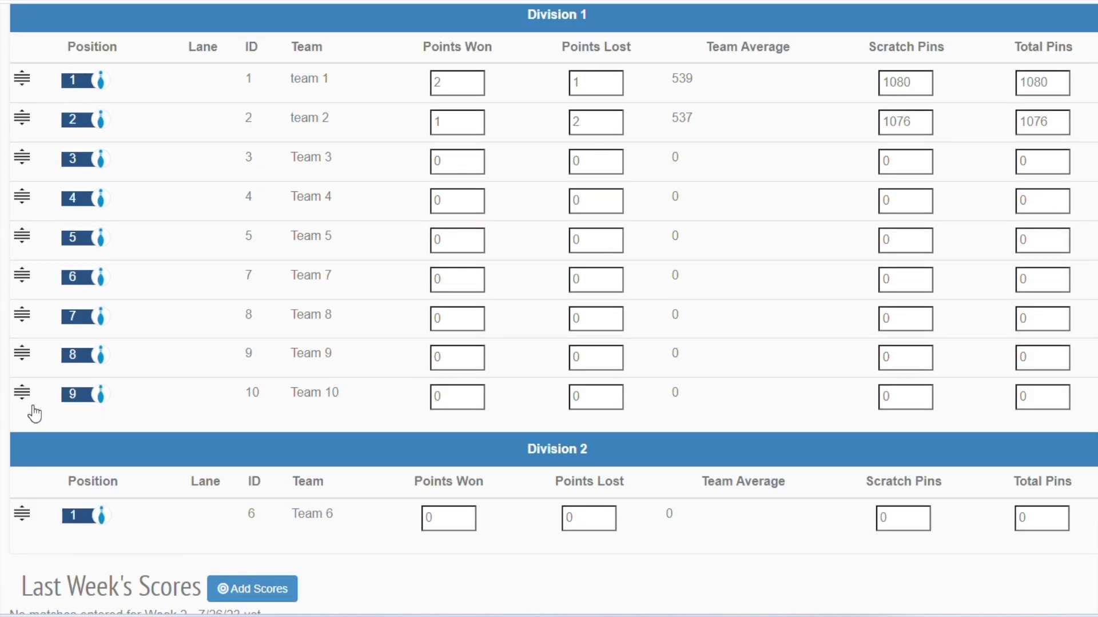
{"action": "scroll", "coordinate": [32, 414], "scroll_direction": "up", "scroll_amount": 1}
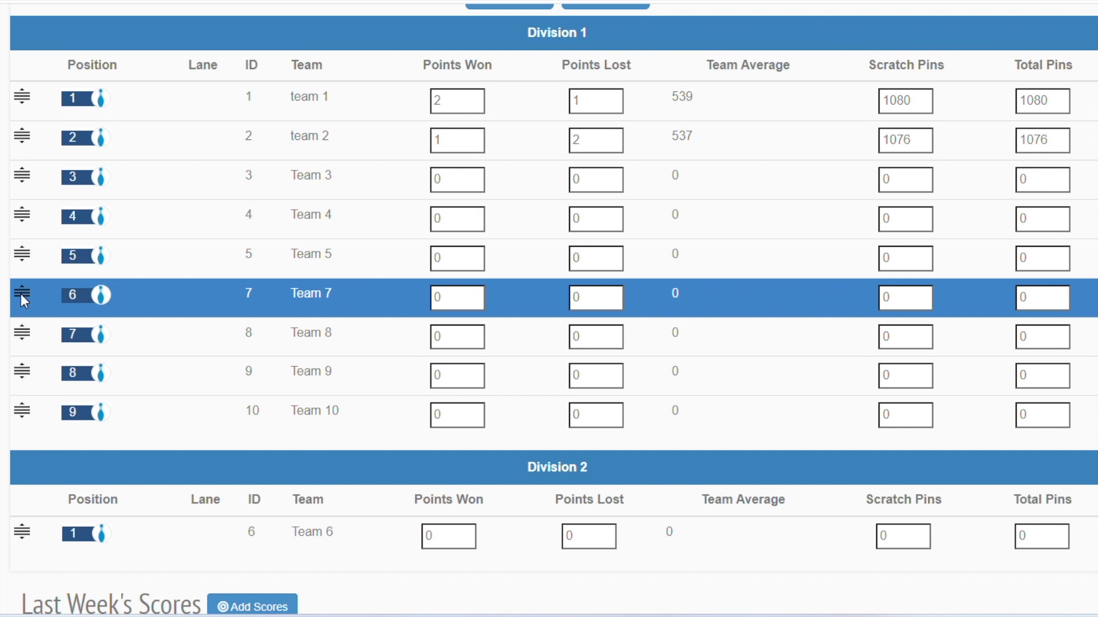
{"action": "left_click_drag", "start_coordinate": [21, 294], "coordinate": [34, 533]}
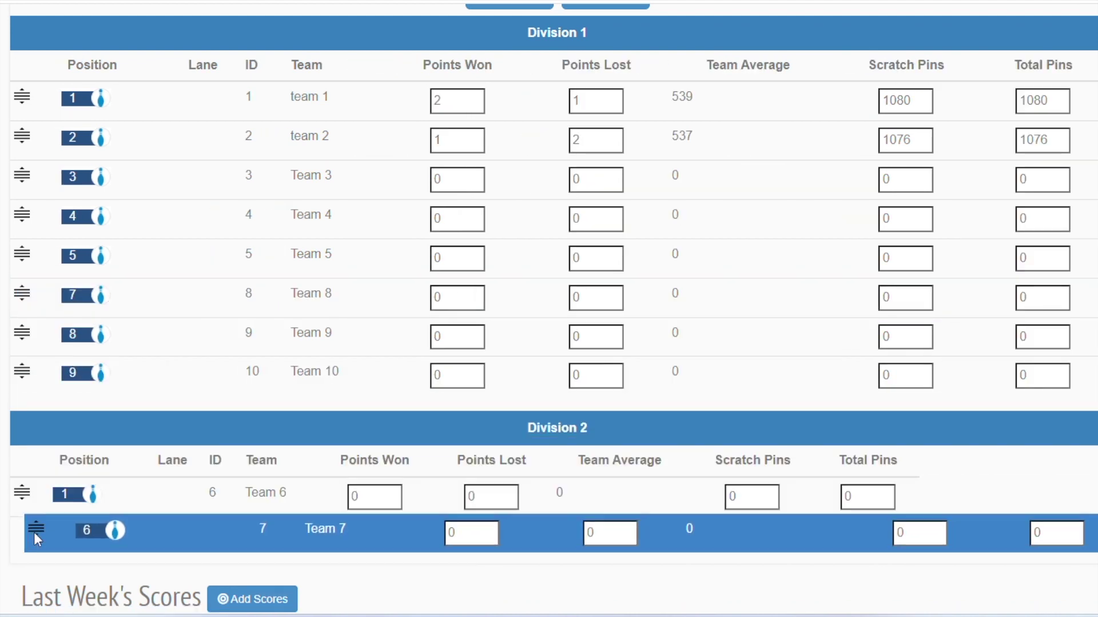
{"action": "left_click_drag", "start_coordinate": [33, 532], "coordinate": [28, 544]}
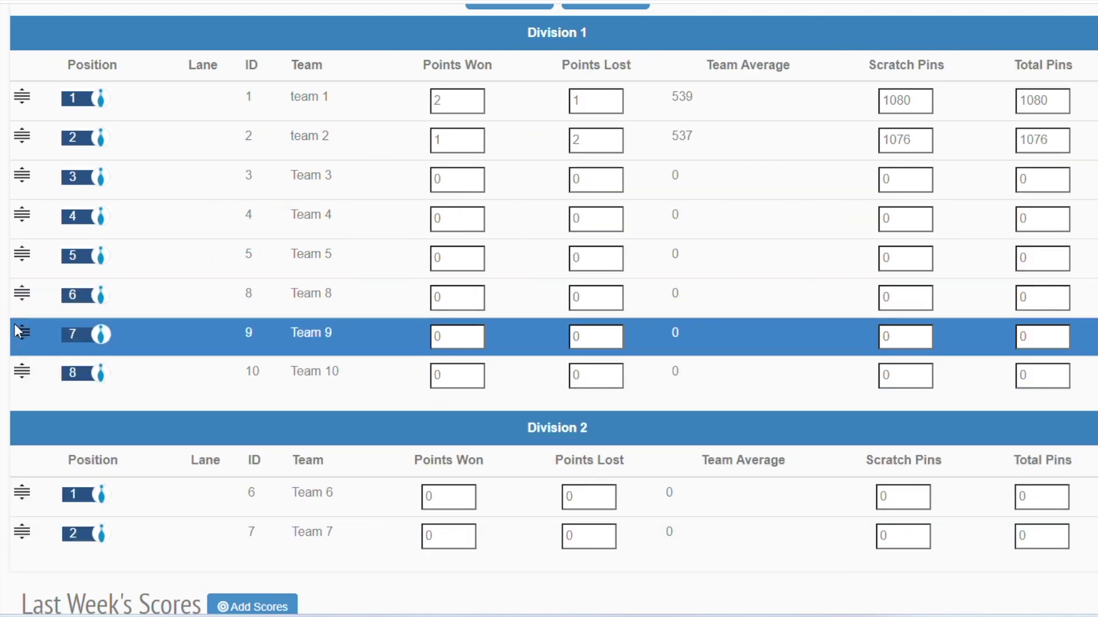
{"action": "left_click_drag", "start_coordinate": [20, 297], "coordinate": [50, 545]}
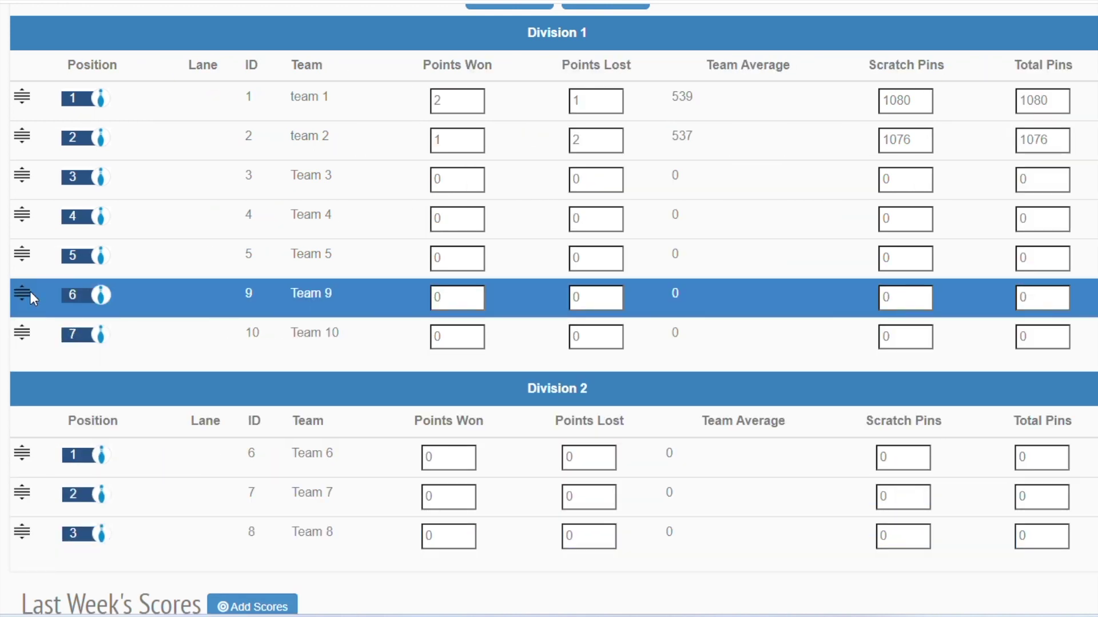
{"action": "left_click_drag", "start_coordinate": [30, 295], "coordinate": [21, 534]}
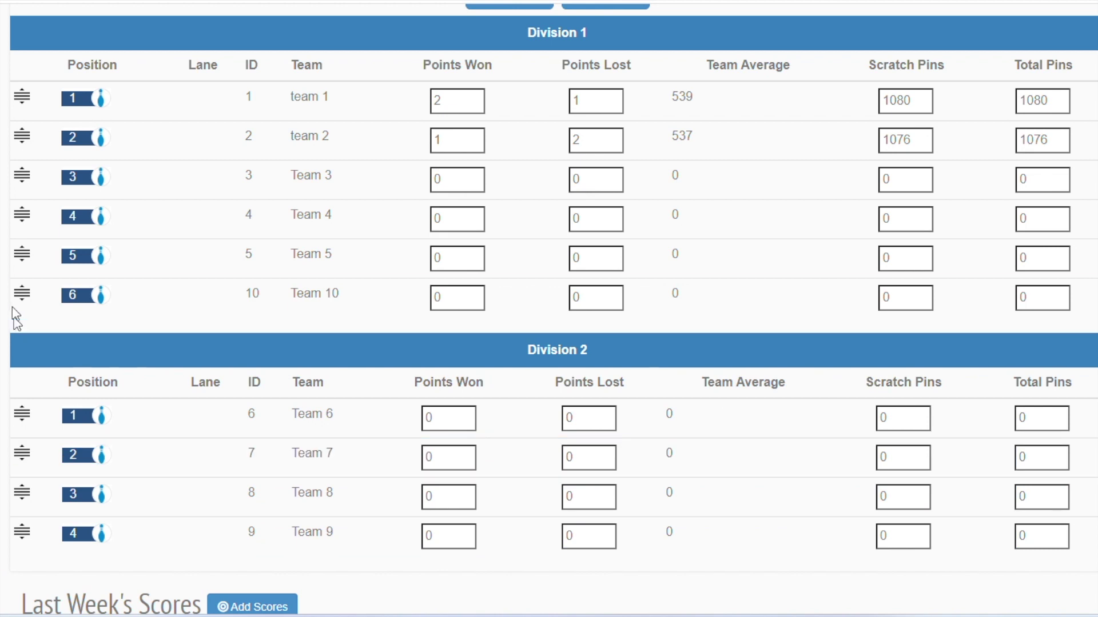
{"action": "mouse_move", "coordinate": [19, 293]}
{"action": "left_mouse_down"}
{"action": "mouse_move", "coordinate": [9, 551]}
{"action": "mouse_move", "coordinate": [19, 527]}
{"action": "left_mouse_up"}
{"action": "scroll", "coordinate": [355, 361], "scroll_direction": "up", "scroll_amount": 2}
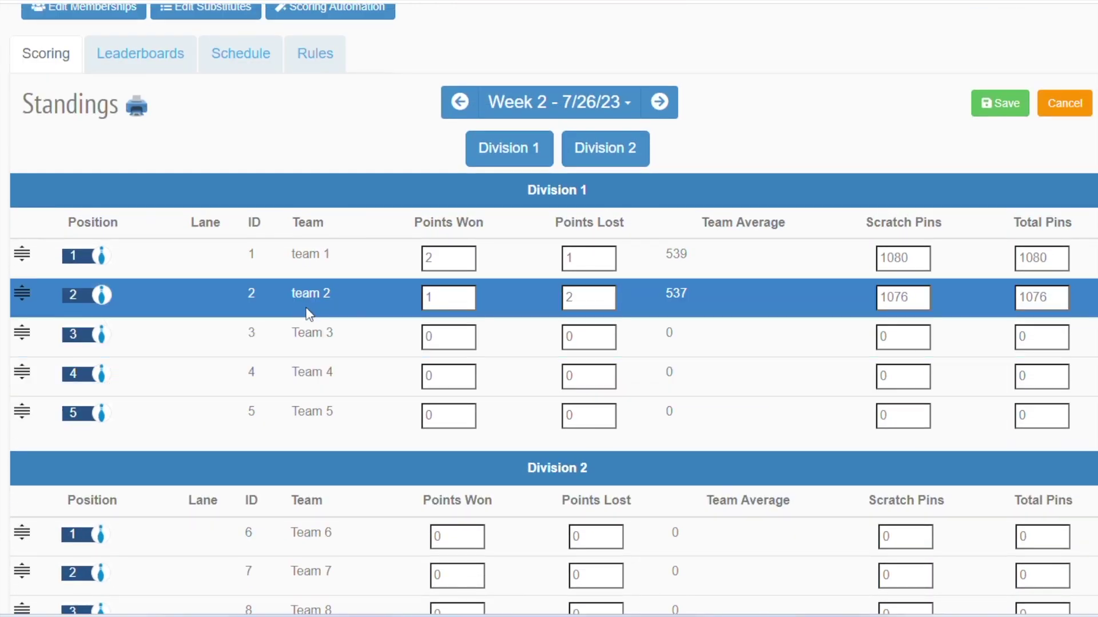
{"action": "scroll", "coordinate": [309, 296], "scroll_direction": "down", "scroll_amount": 1}
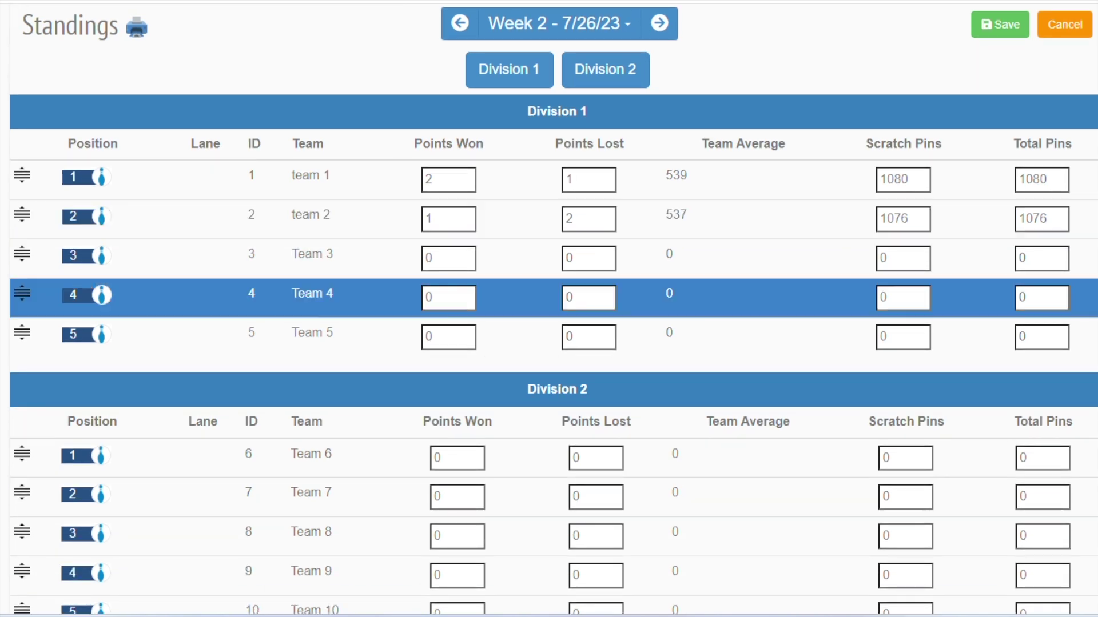
{"action": "scroll", "coordinate": [326, 350], "scroll_direction": "down", "scroll_amount": 1}
{"action": "scroll", "coordinate": [326, 404], "scroll_direction": "down", "scroll_amount": 2}
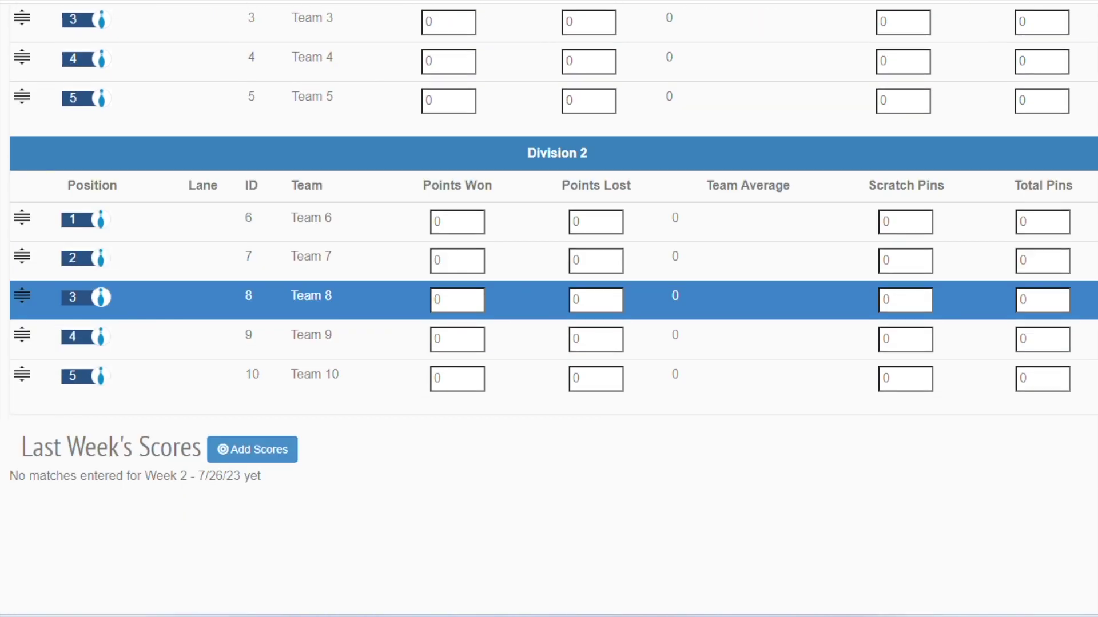
{"action": "scroll", "coordinate": [326, 335], "scroll_direction": "up", "scroll_amount": 1}
{"action": "scroll", "coordinate": [326, 334], "scroll_direction": "up", "scroll_amount": 2}
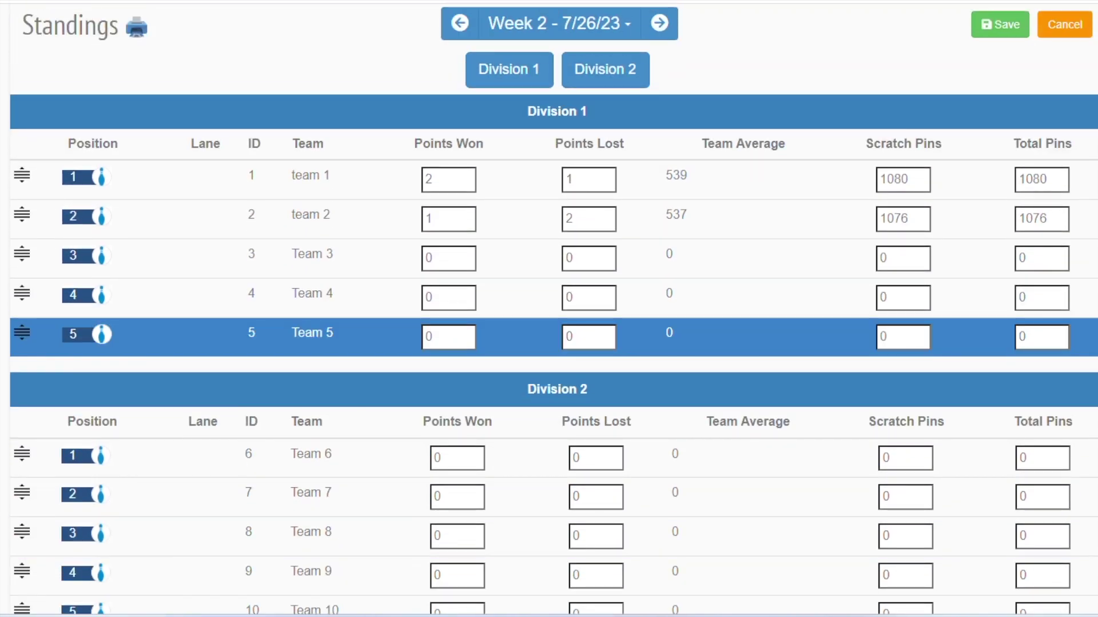
{"action": "scroll", "coordinate": [325, 334], "scroll_direction": "up", "scroll_amount": 1}
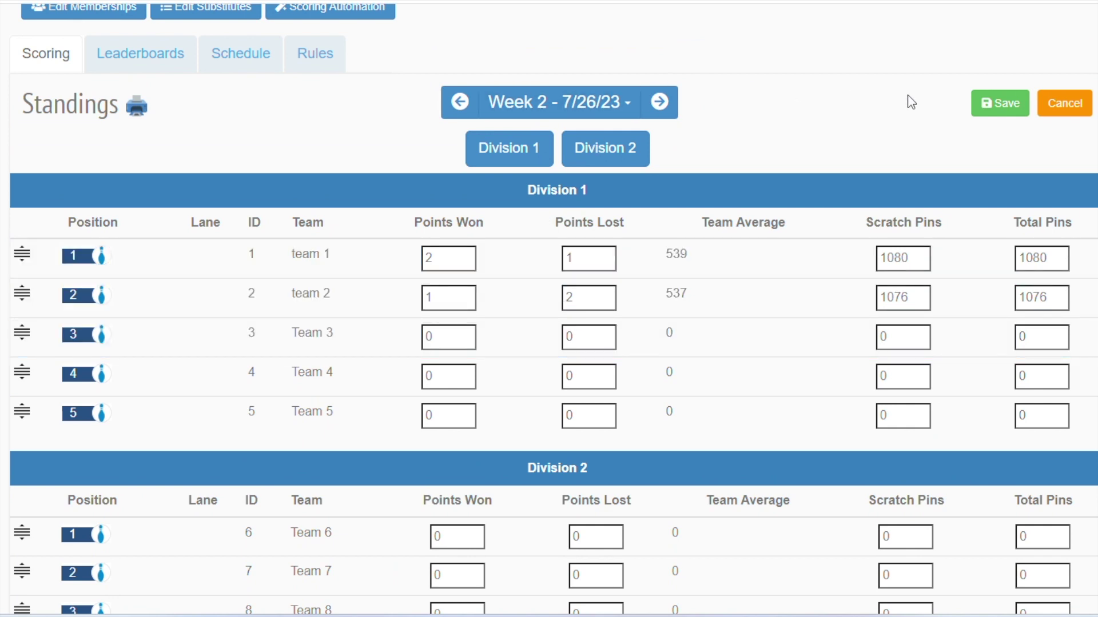
- Save the Week 2 standings, then check the Division 2 and Division 1 tables
{"action": "left_click", "coordinate": [982, 120]}
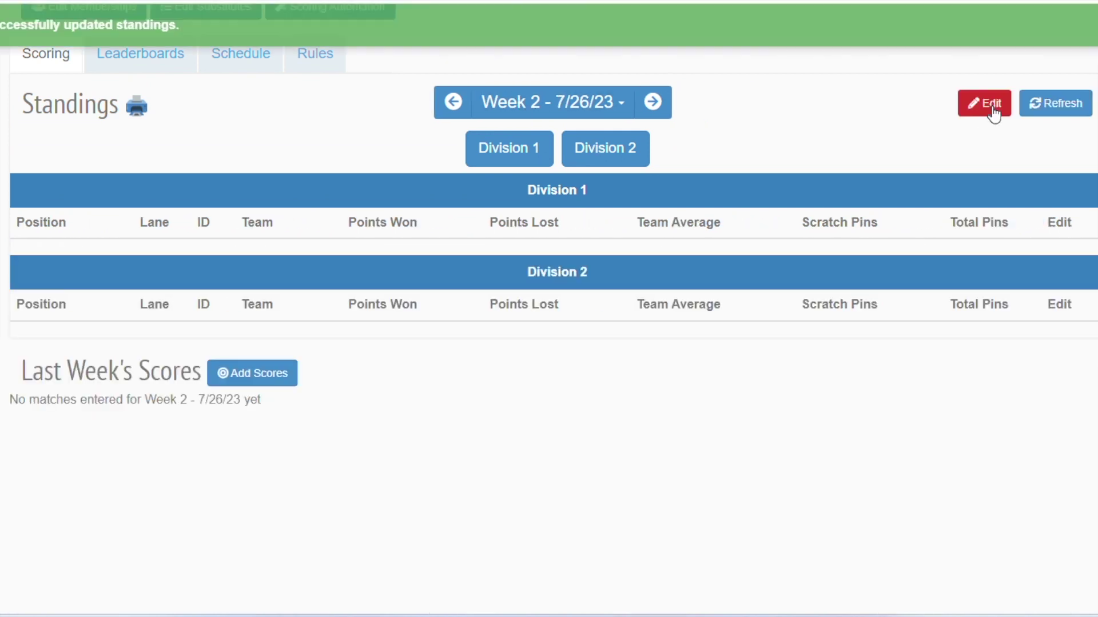
{"action": "scroll", "coordinate": [740, 168], "scroll_direction": "down", "scroll_amount": 2}
{"action": "scroll", "coordinate": [740, 167], "scroll_direction": "up", "scroll_amount": 2}
{"action": "scroll", "coordinate": [740, 167], "scroll_direction": "up", "scroll_amount": 1}
{"action": "scroll", "coordinate": [272, 159], "scroll_direction": "down", "scroll_amount": 3}
{"action": "scroll", "coordinate": [274, 159], "scroll_direction": "down", "scroll_amount": 2}
{"action": "scroll", "coordinate": [273, 157], "scroll_direction": "up", "scroll_amount": 1}
{"action": "scroll", "coordinate": [271, 158], "scroll_direction": "up", "scroll_amount": 3}
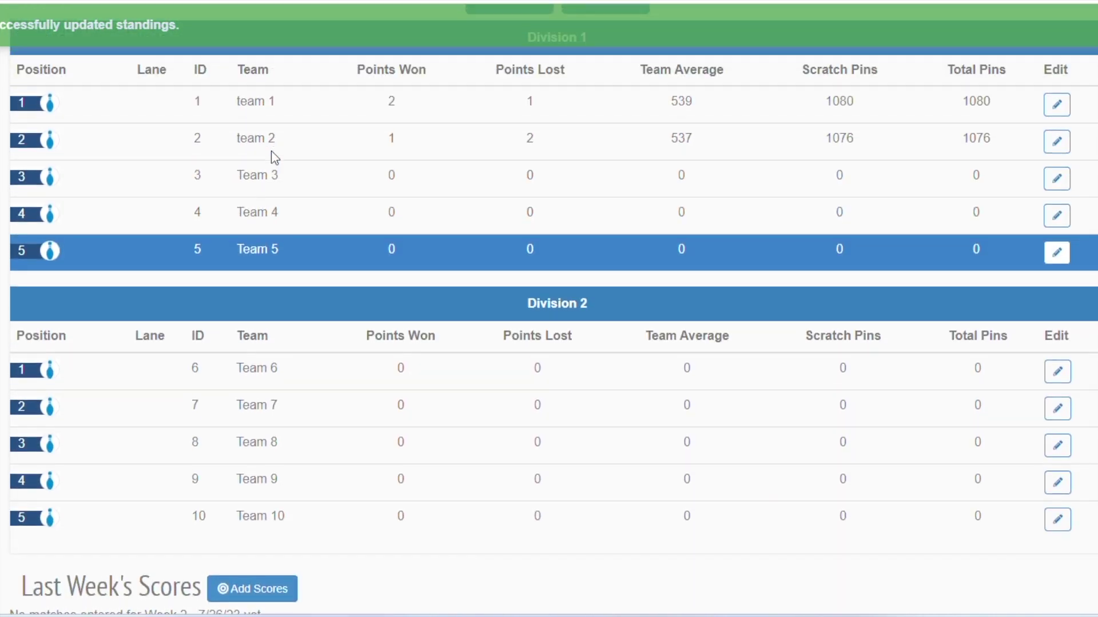
{"action": "left_click", "coordinate": [606, 156]}
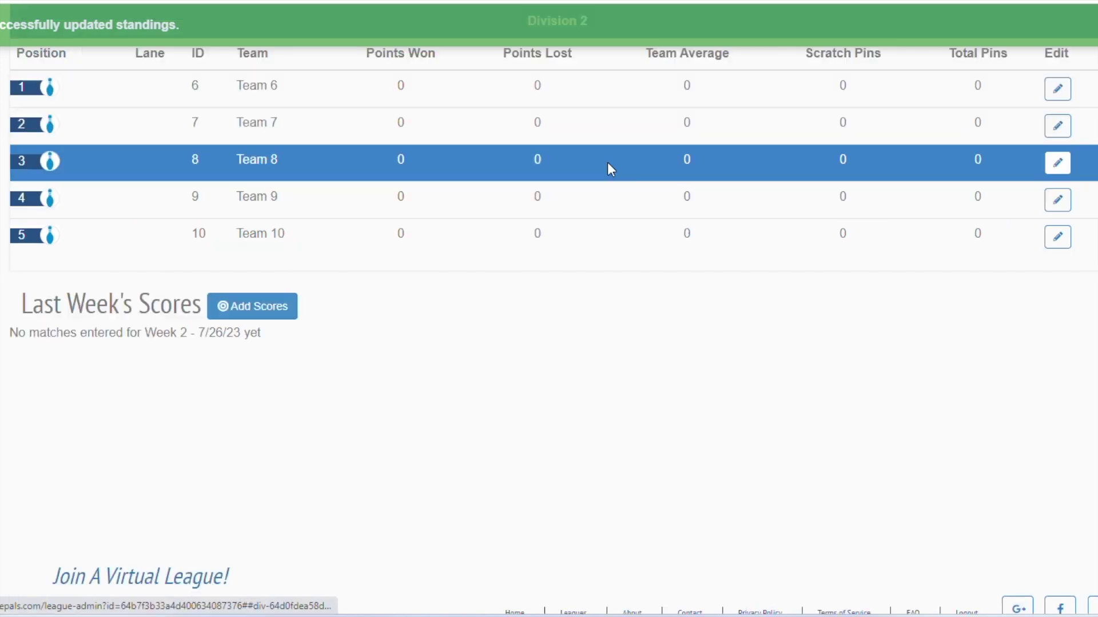
{"action": "scroll", "coordinate": [588, 166], "scroll_direction": "up", "scroll_amount": 2}
{"action": "scroll", "coordinate": [589, 170], "scroll_direction": "up", "scroll_amount": 2}
{"action": "scroll", "coordinate": [589, 172], "scroll_direction": "up", "scroll_amount": 2}
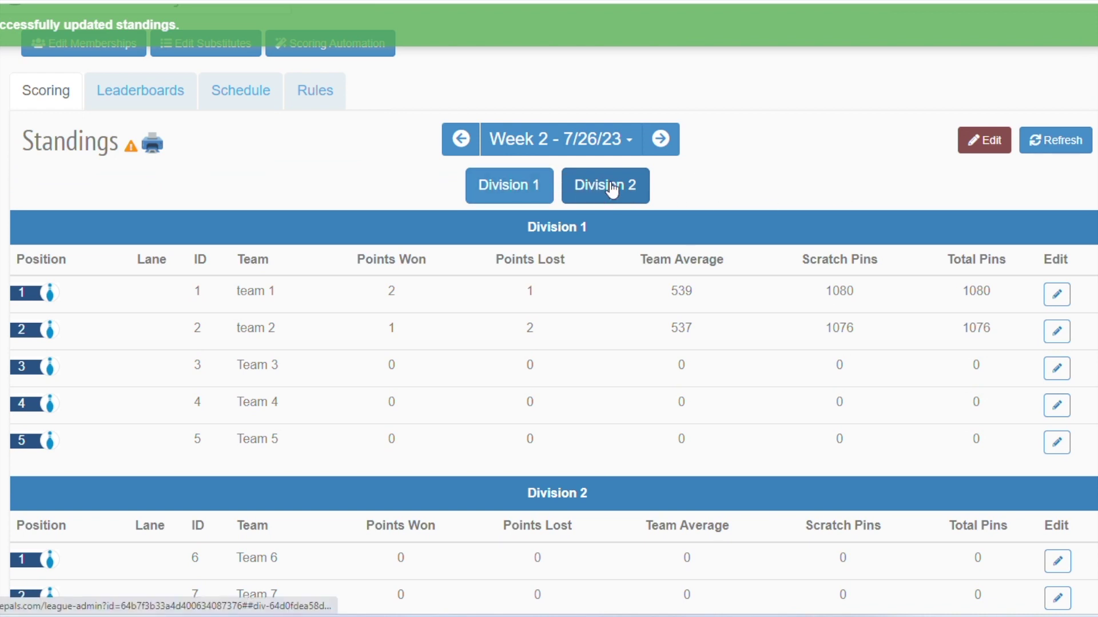
{"action": "left_click", "coordinate": [508, 189]}
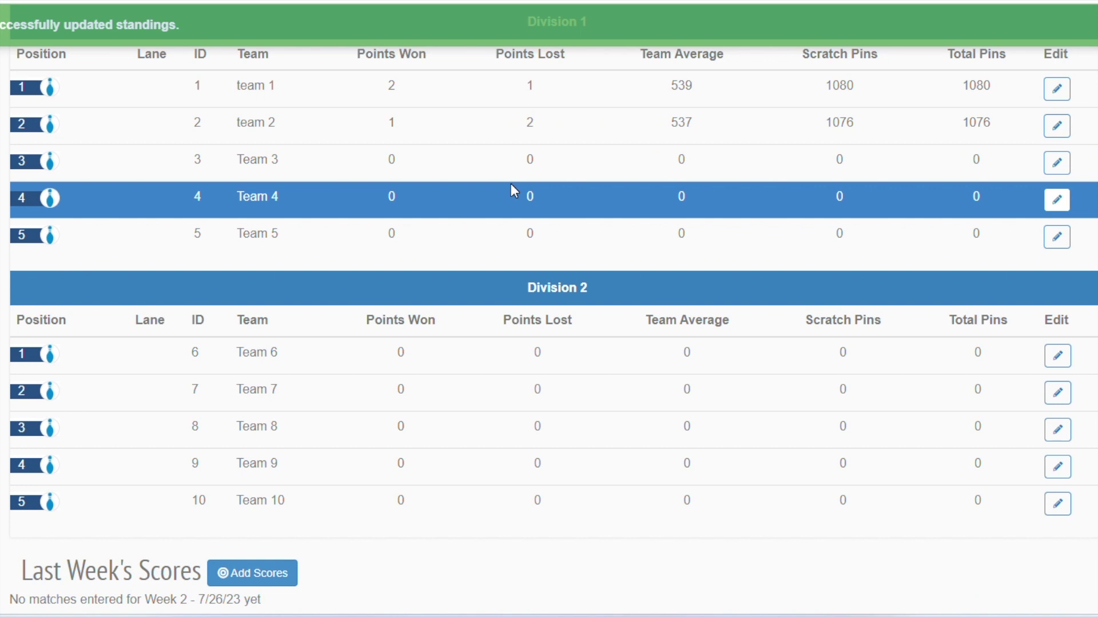
{"action": "scroll", "coordinate": [510, 191], "scroll_direction": "up", "scroll_amount": 3}
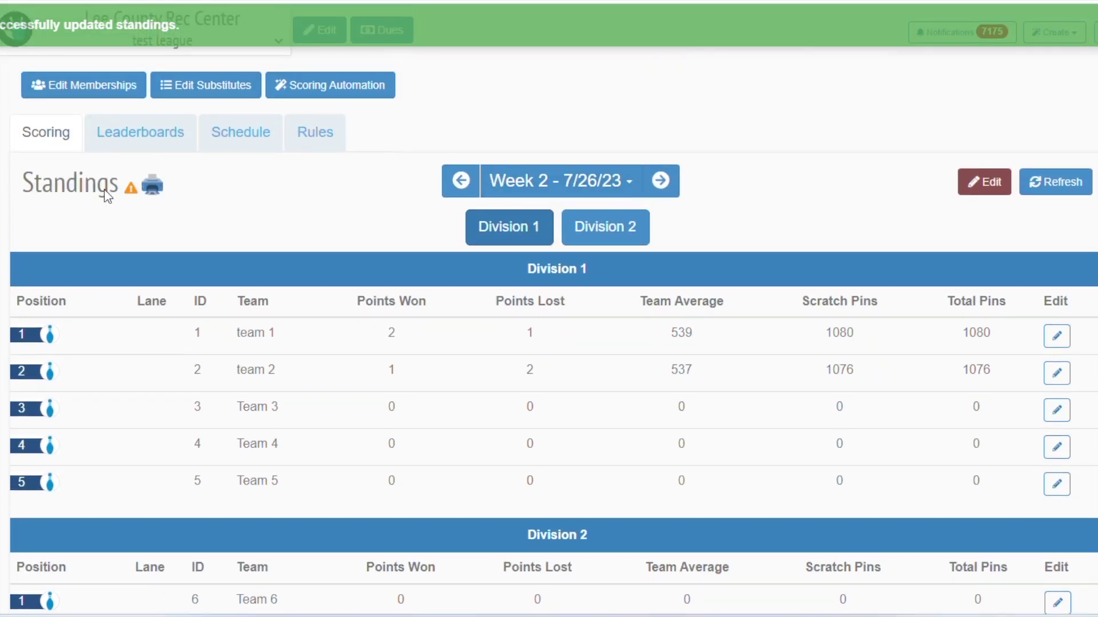